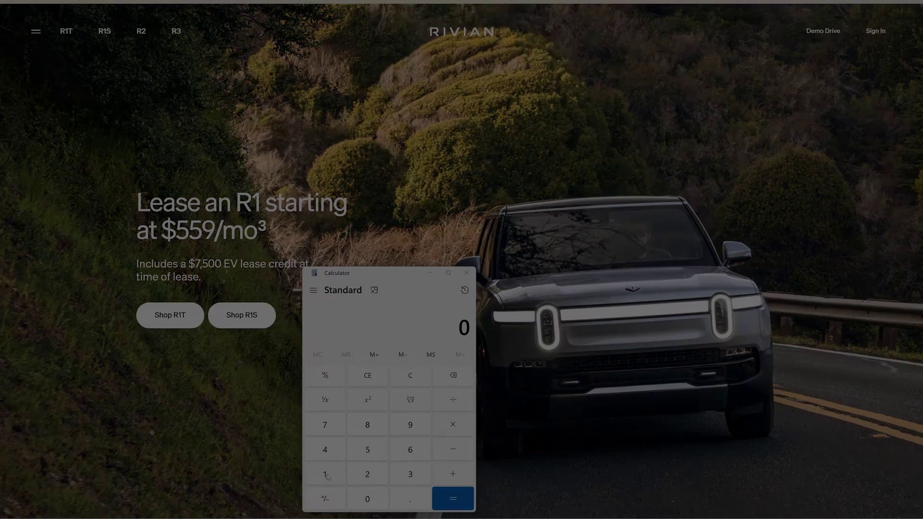
Divide 15000 yearly miles by 12 to get 1,250 monthly miles.
{"action": "left_click", "coordinate": [334, 478]}
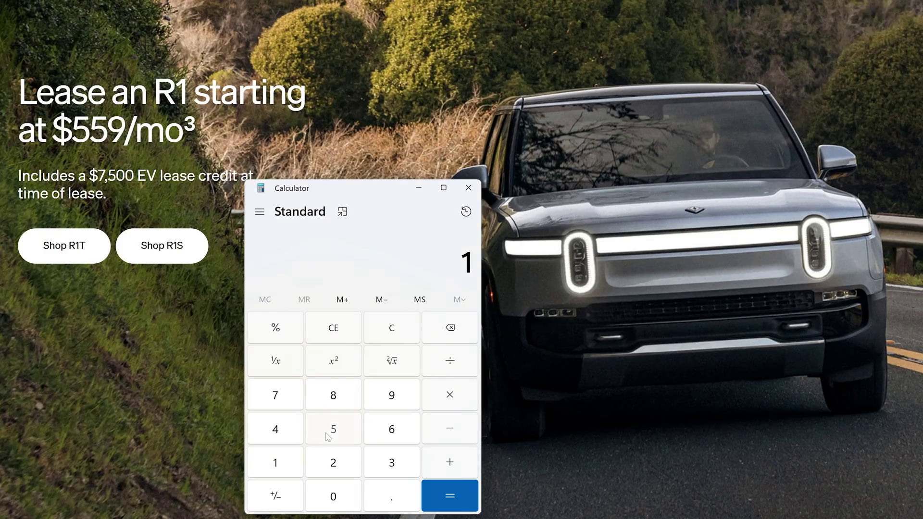
{"action": "left_click", "coordinate": [366, 454]}
{"action": "left_click", "coordinate": [367, 499]}
{"action": "left_click", "coordinate": [366, 500]}
{"action": "left_click", "coordinate": [366, 500]}
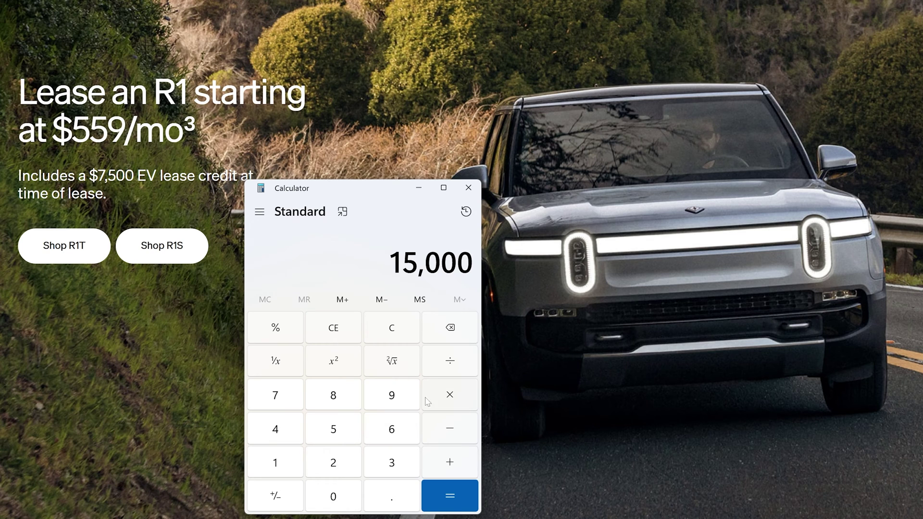
{"action": "left_click", "coordinate": [450, 370]}
{"action": "left_click", "coordinate": [285, 469]}
{"action": "left_click", "coordinate": [339, 470]}
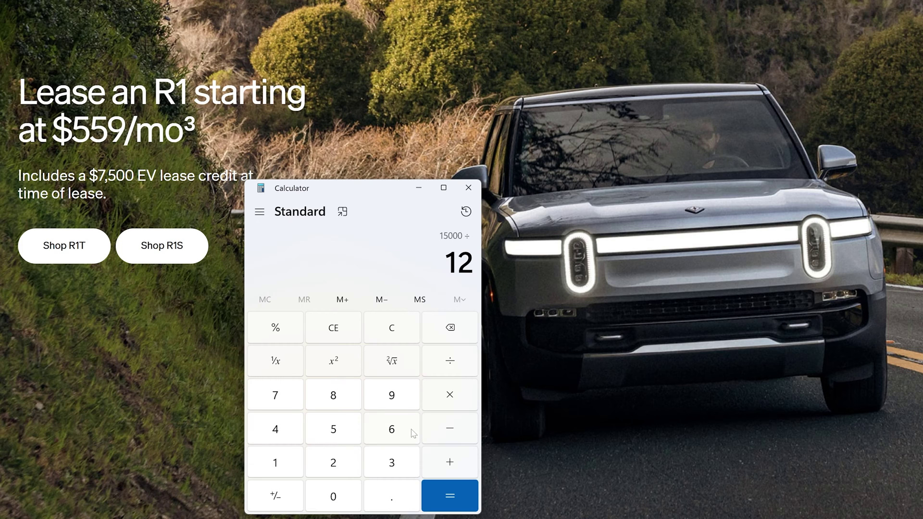
{"action": "left_click", "coordinate": [445, 493]}
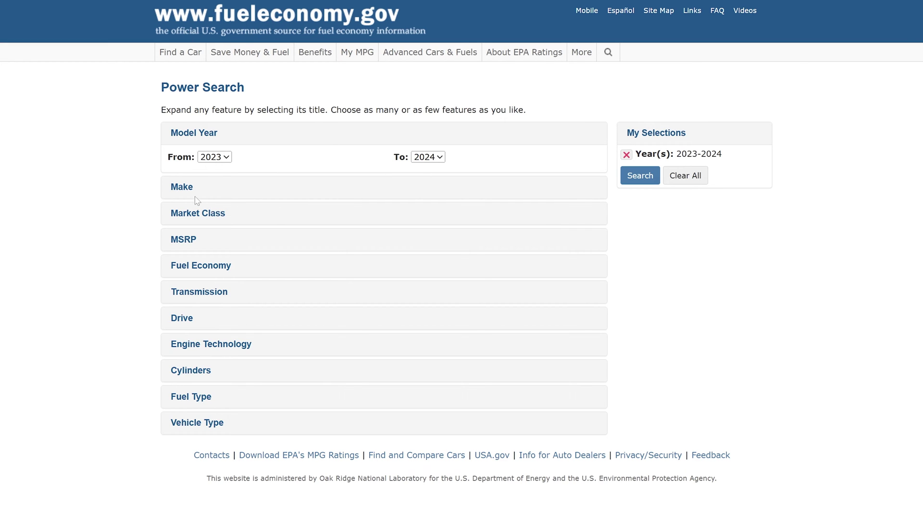
Search fueleconomy.gov for 2023 Rivian vehicles, with the year range ending at 2023.
{"action": "left_click", "coordinate": [227, 157]}
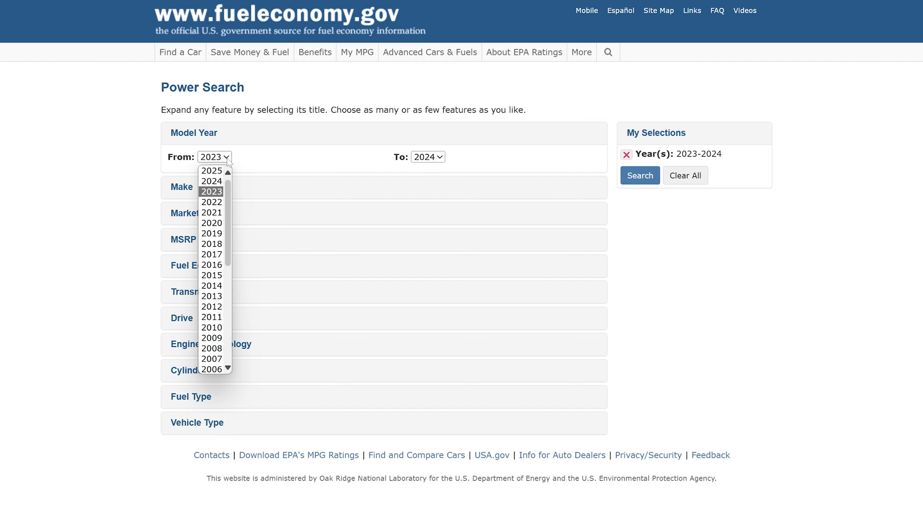
{"action": "left_click", "coordinate": [439, 158]}
{"action": "left_click", "coordinate": [432, 192]}
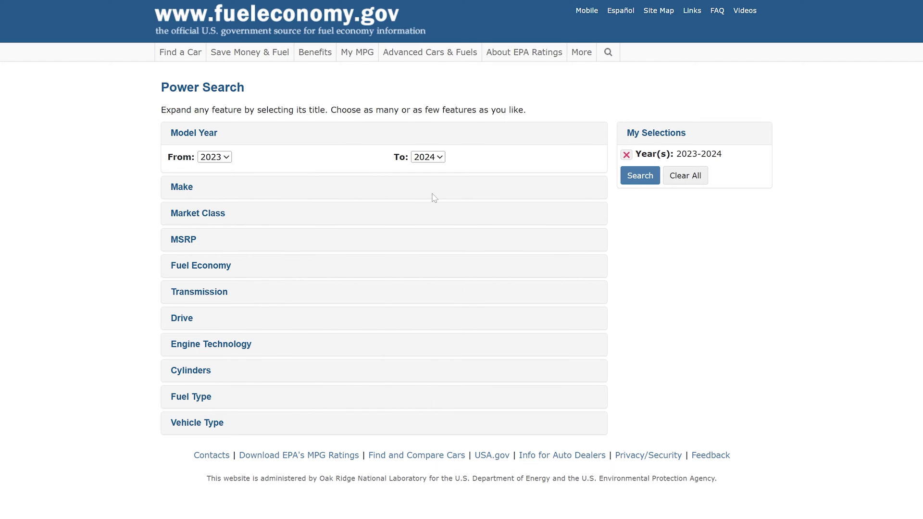
{"action": "left_click", "coordinate": [191, 189]}
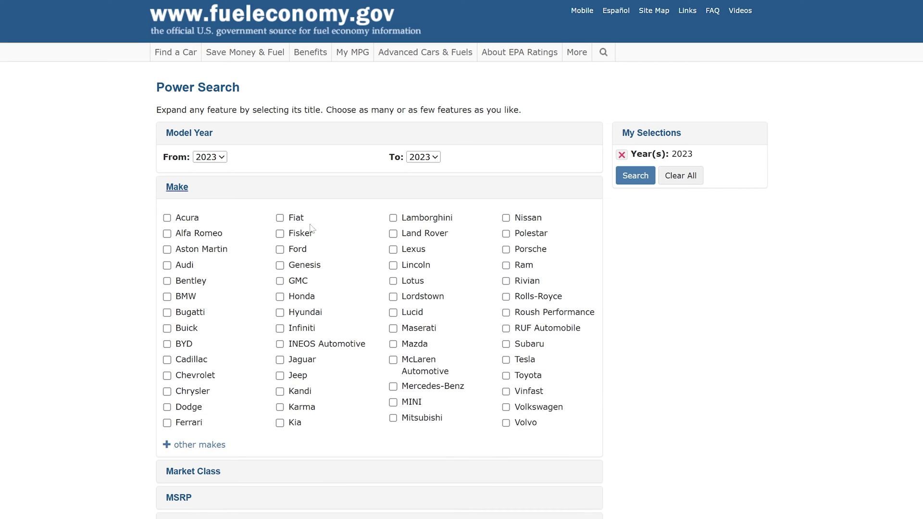
{"action": "left_click", "coordinate": [506, 281]}
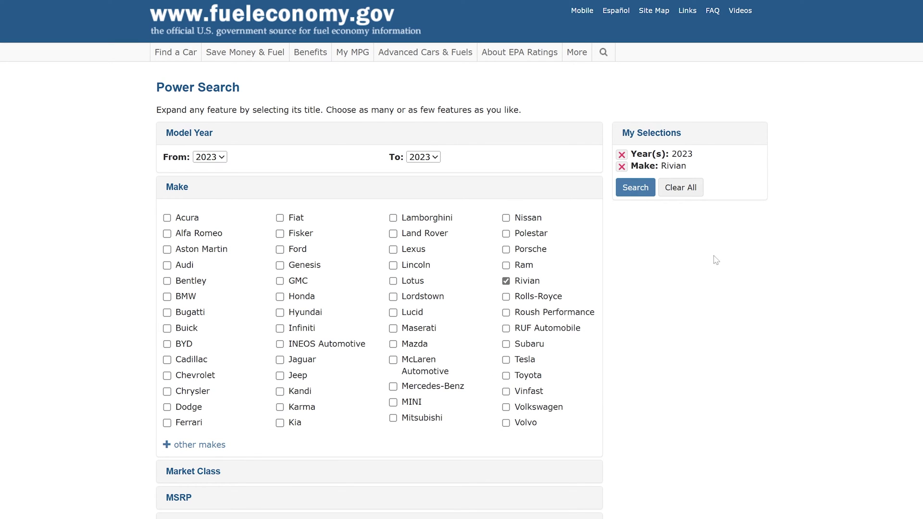
{"action": "left_click", "coordinate": [640, 189]}
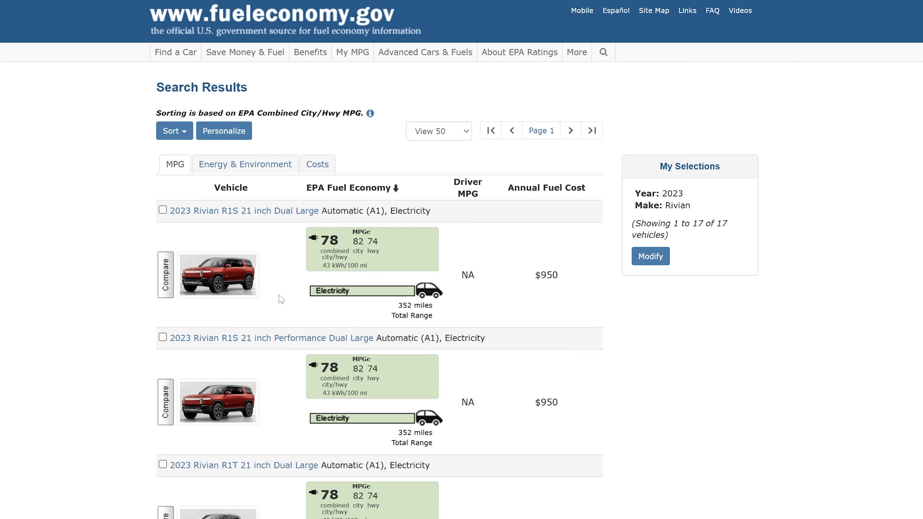
Copy the first Rivian result's 43 kWh/100 mi efficiency figure.
{"action": "scroll", "coordinate": [350, 436], "scroll_direction": "down", "scroll_amount": 3}
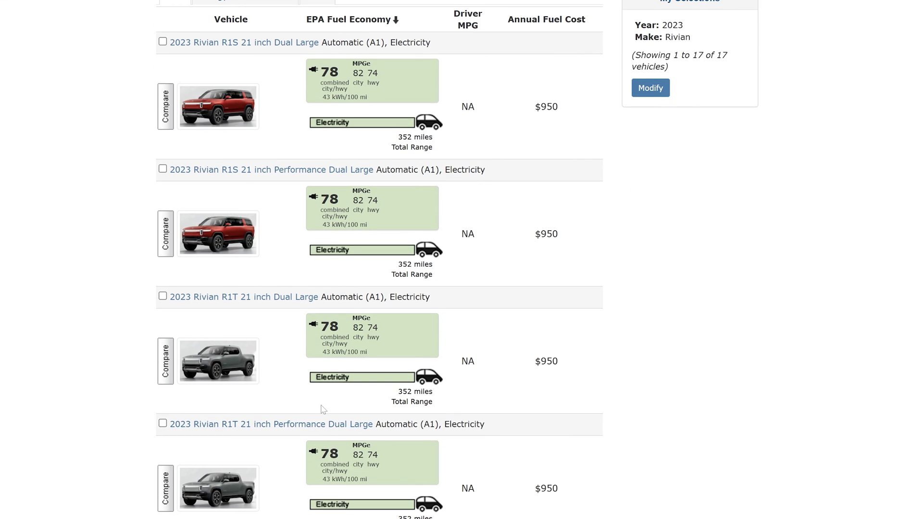
{"action": "scroll", "coordinate": [313, 406], "scroll_direction": "up", "scroll_amount": 3}
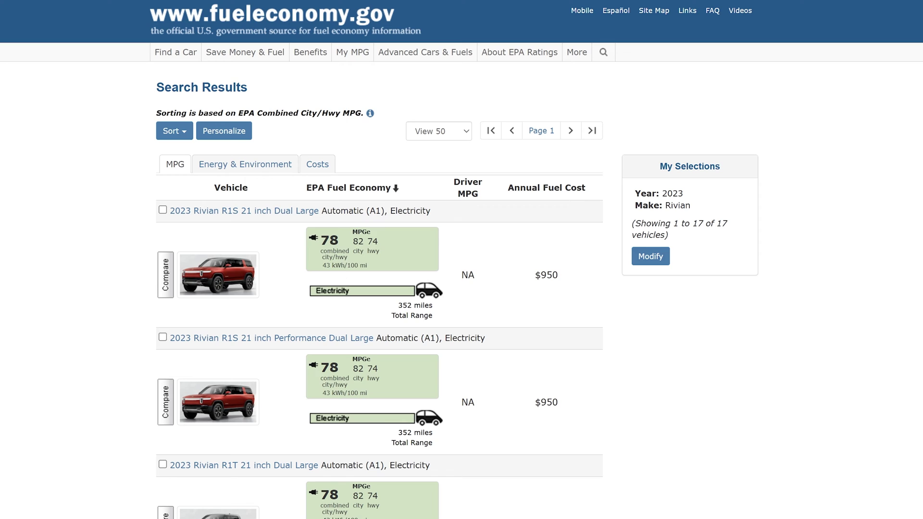
{"action": "left_click_drag", "start_coordinate": [322, 265], "coordinate": [371, 272]}
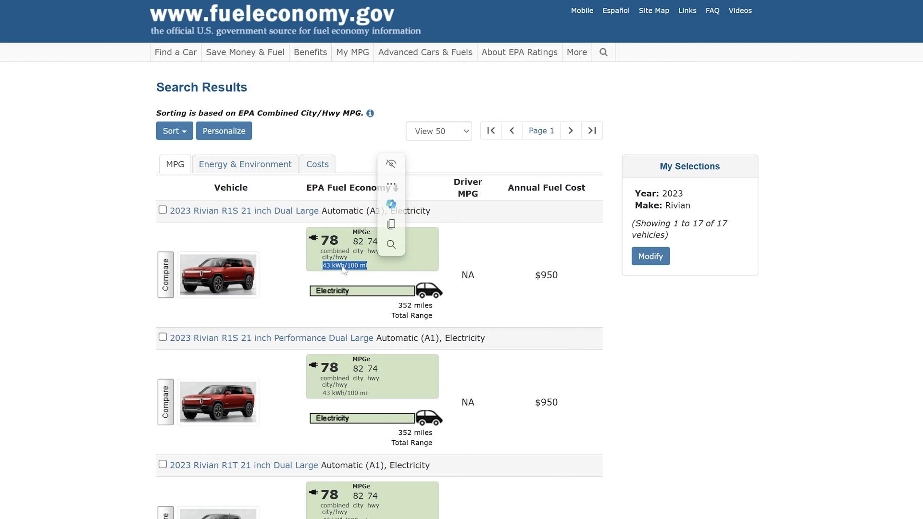
{"action": "left_click", "coordinate": [391, 224]}
{"action": "left_click", "coordinate": [280, 16]}
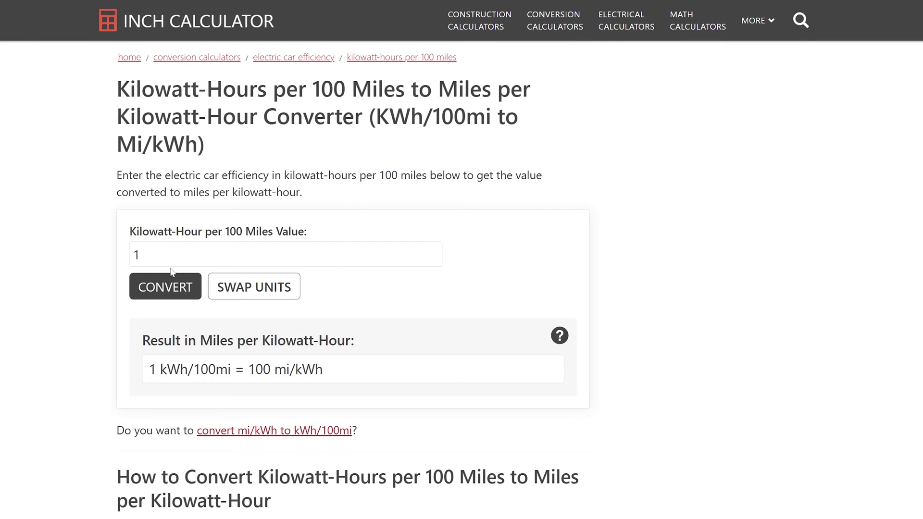
Convert 43 kWh/100mi to 2.325581 mi/kWh and select the 2.3 result.
{"action": "left_click", "coordinate": [130, 258]}
{"action": "double_click", "coordinate": [130, 258]}
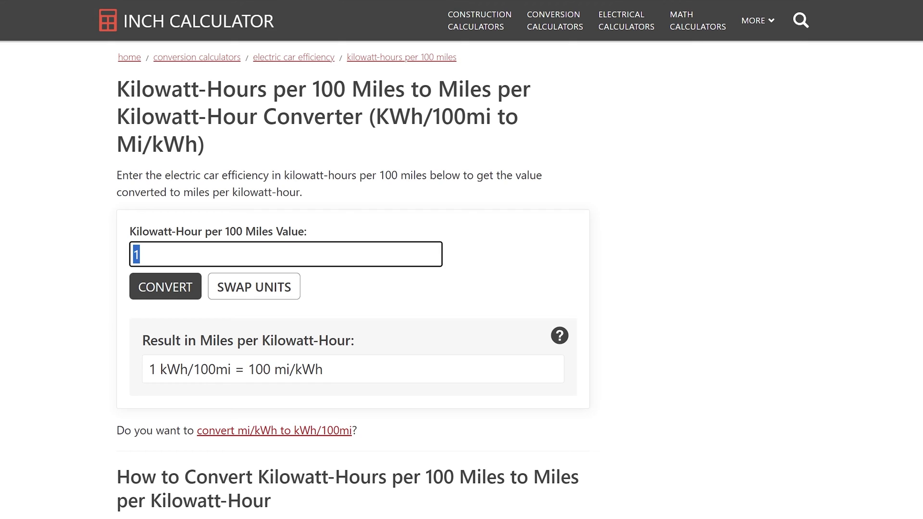
{"action": "type", "text": "43"}
{"action": "left_click", "coordinate": [169, 290]}
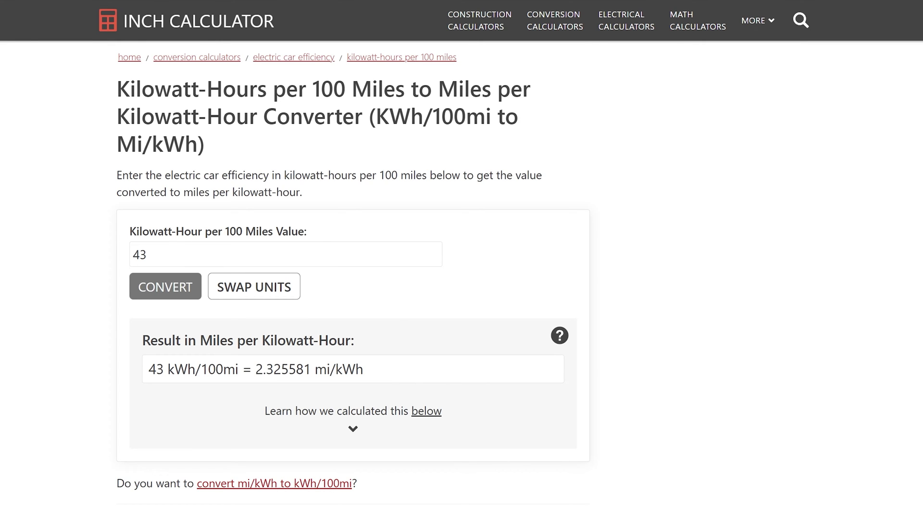
{"action": "left_click_drag", "start_coordinate": [256, 369], "coordinate": [274, 370]}
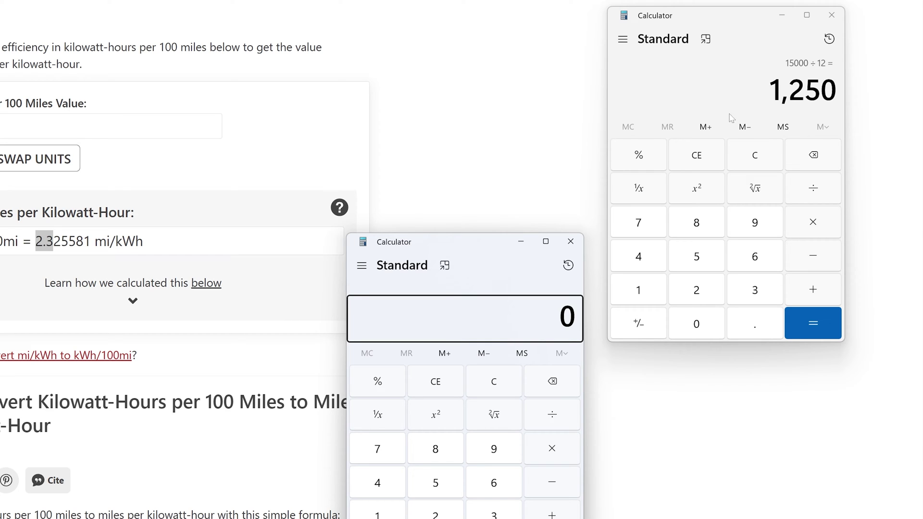
{"action": "left_click_drag", "start_coordinate": [475, 246], "coordinate": [472, 217]}
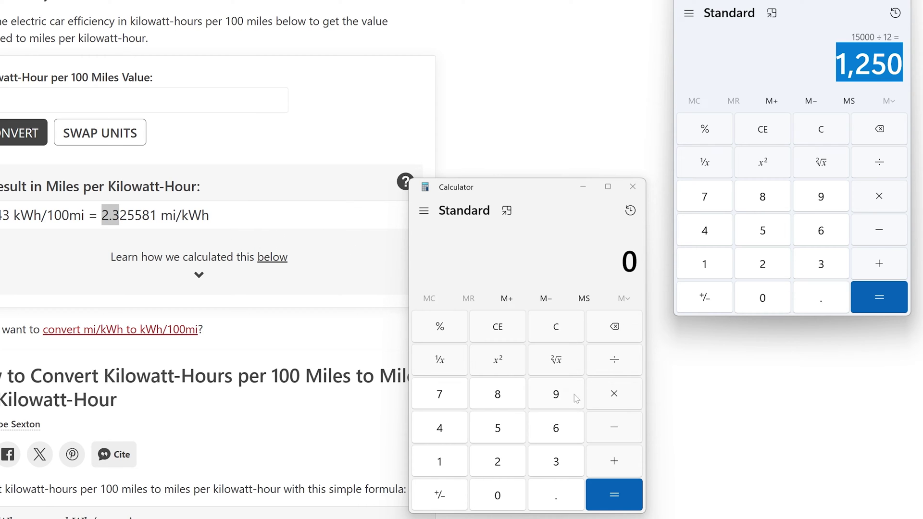
{"action": "left_click", "coordinate": [450, 469]}
{"action": "left_click", "coordinate": [498, 462]}
{"action": "left_click", "coordinate": [512, 435]}
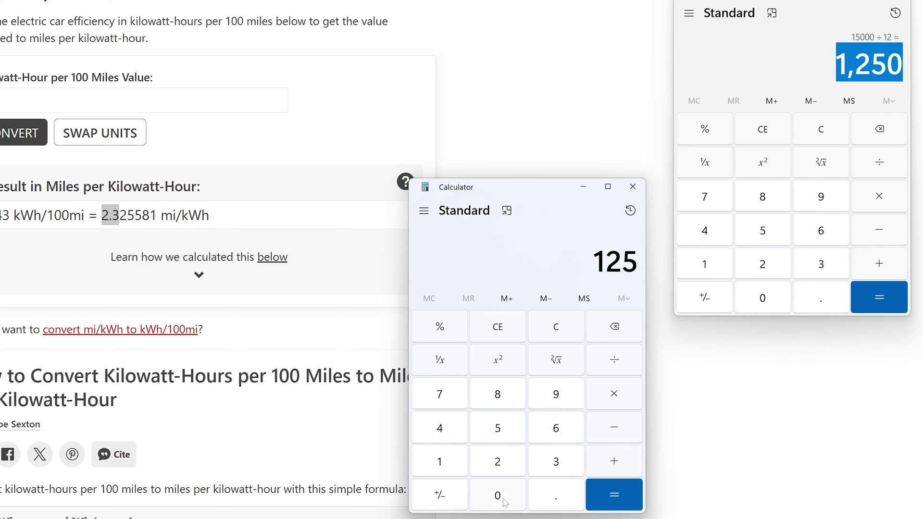
{"action": "left_click", "coordinate": [507, 503]}
{"action": "left_click", "coordinate": [615, 370]}
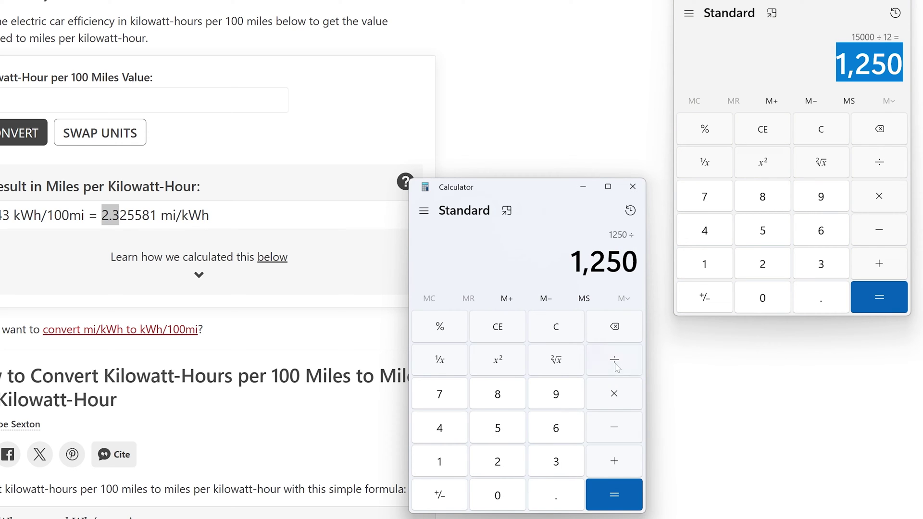
{"action": "left_click", "coordinate": [500, 466]}
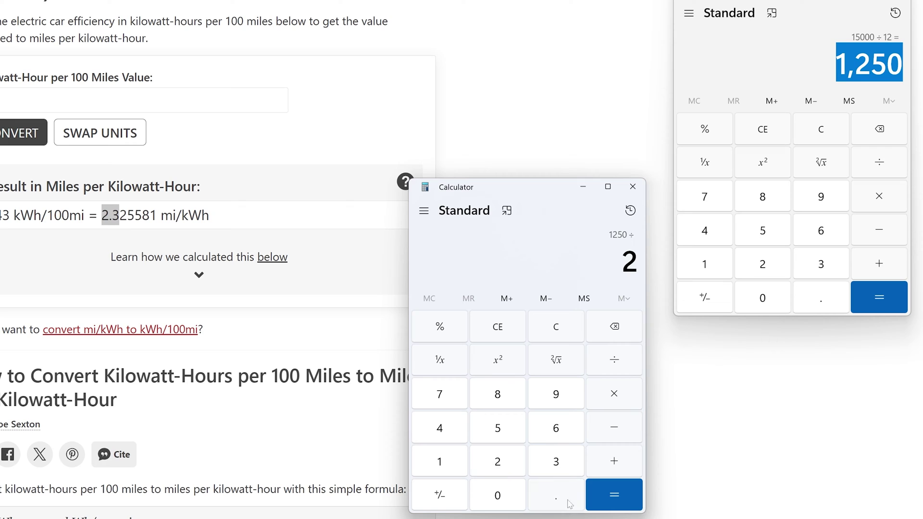
{"action": "left_click", "coordinate": [562, 504]}
{"action": "left_click", "coordinate": [559, 468]}
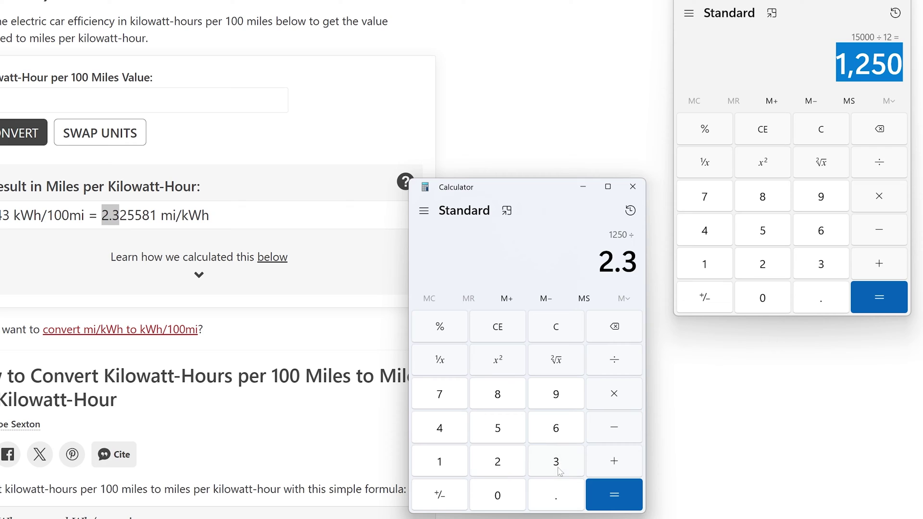
{"action": "left_click", "coordinate": [619, 496]}
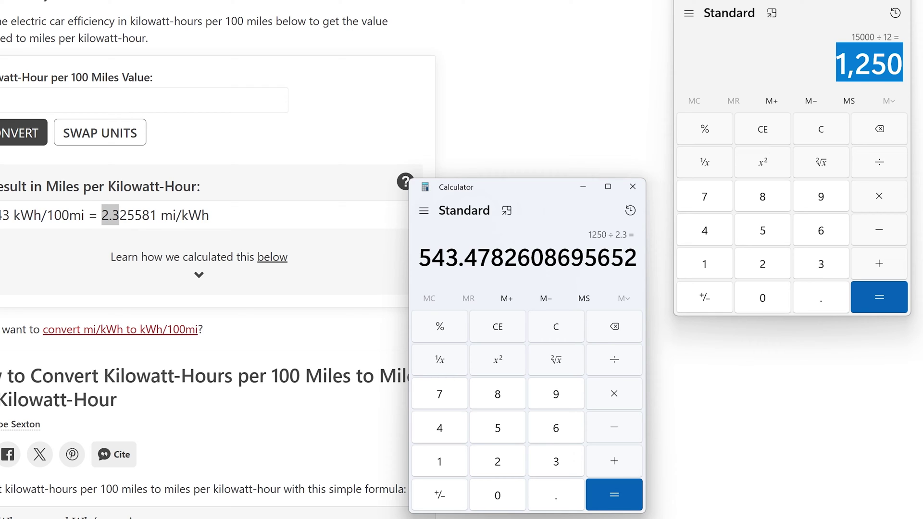
{"action": "left_click", "coordinate": [568, 332]}
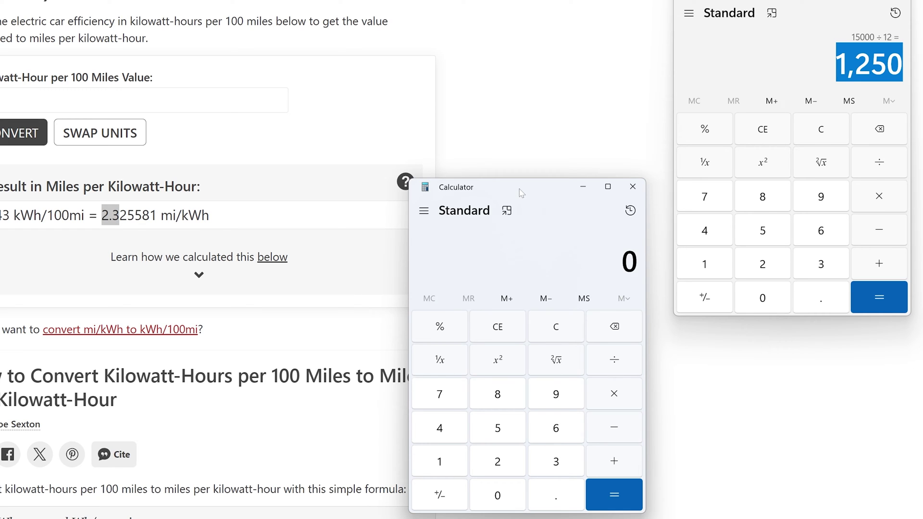
{"action": "left_click_drag", "start_coordinate": [522, 194], "coordinate": [524, 152]}
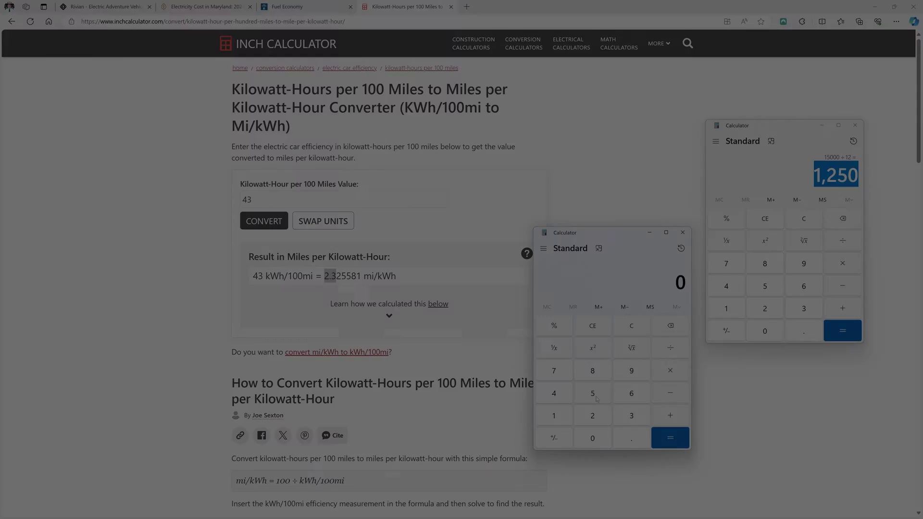
Multiply 544 kWh by the 0.17 electricity rate to get 92.48.
{"action": "left_click", "coordinate": [603, 401]}
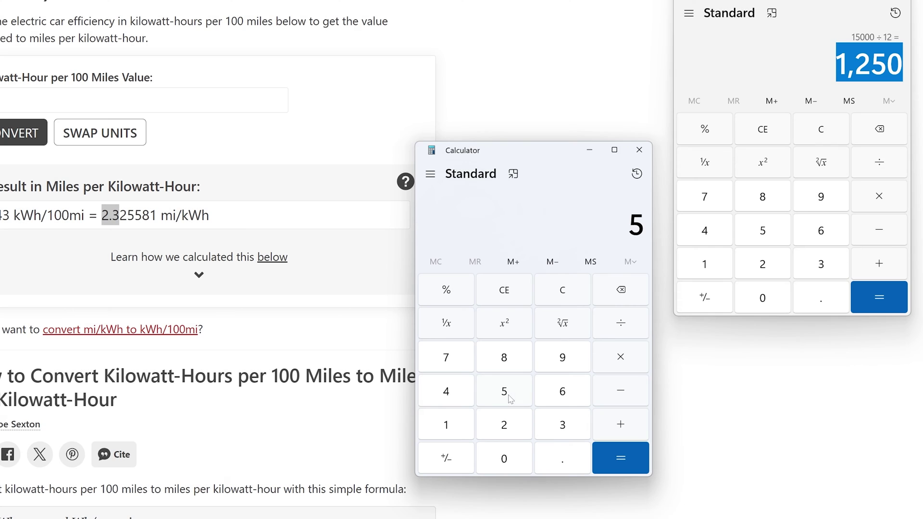
{"action": "double_click", "coordinate": [567, 397]}
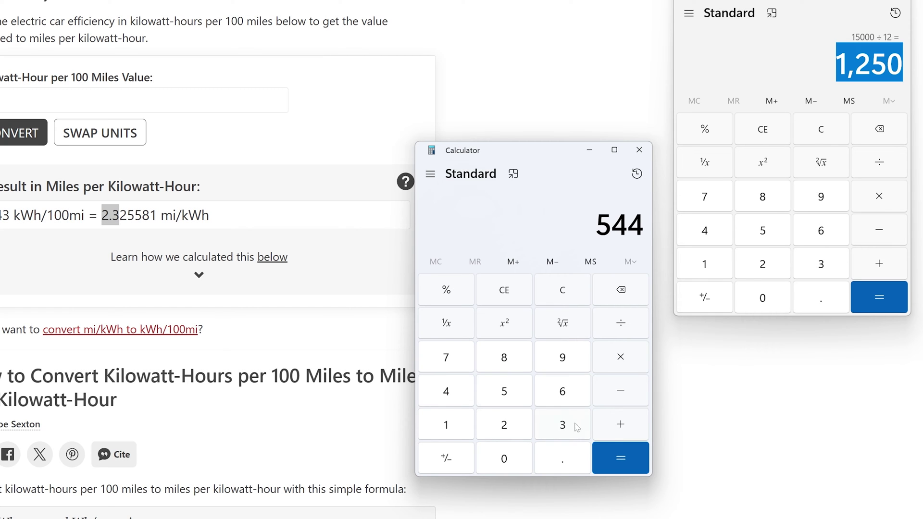
{"action": "left_click", "coordinate": [620, 365]}
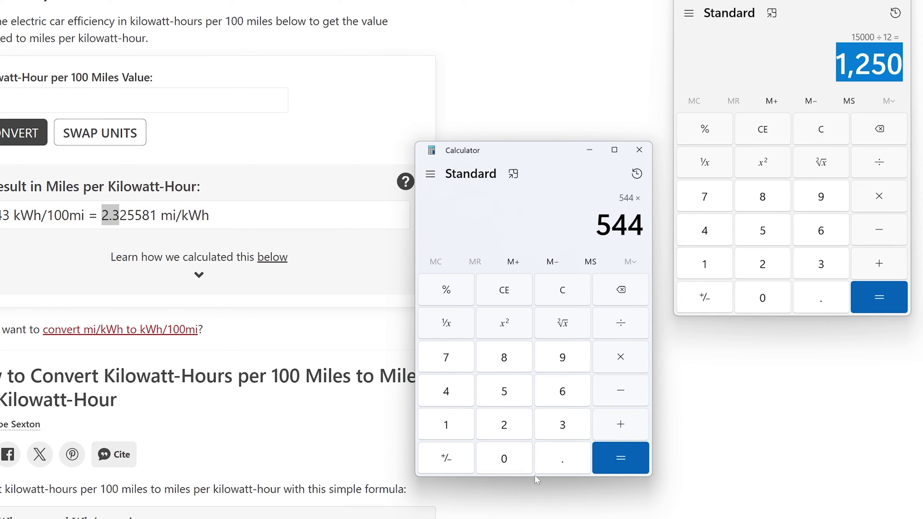
{"action": "left_click", "coordinate": [560, 464]}
{"action": "left_click", "coordinate": [446, 432]}
{"action": "left_click", "coordinate": [447, 363]}
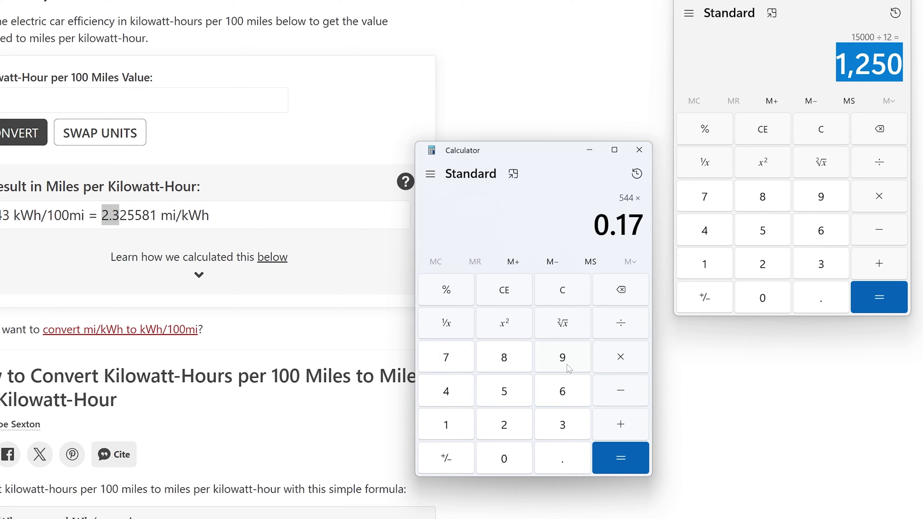
{"action": "left_click", "coordinate": [619, 470]}
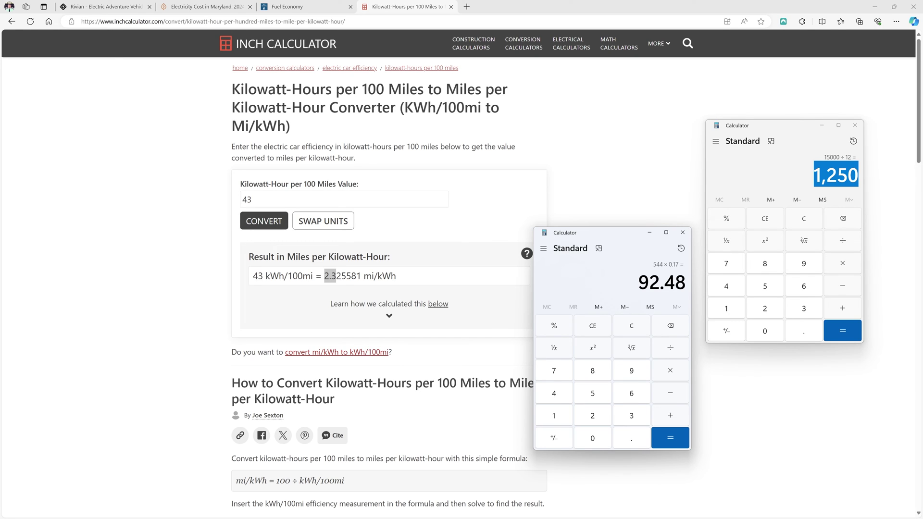
{"action": "left_click_drag", "start_coordinate": [638, 281], "coordinate": [686, 281]}
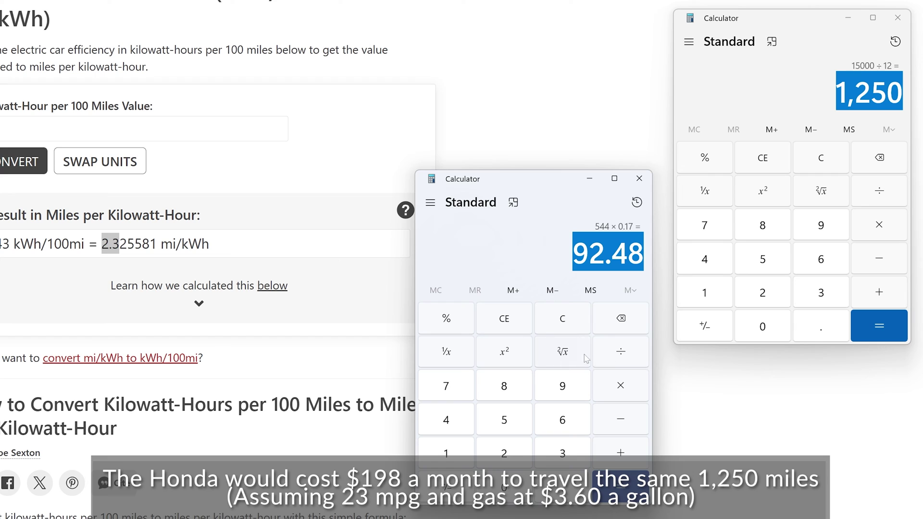
Multiply the 92.48 monthly cost by 12 for a yearly total of 1,109.76.
{"action": "left_click", "coordinate": [550, 267]}
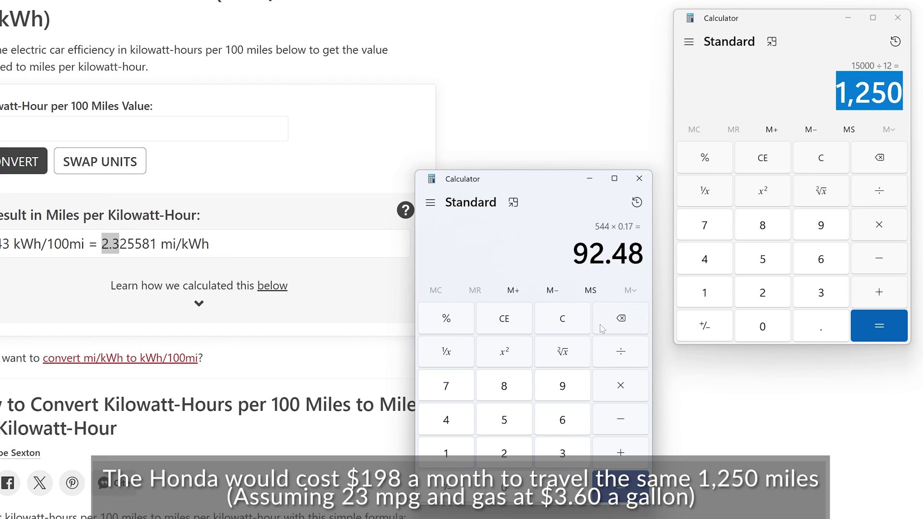
{"action": "left_click", "coordinate": [623, 391]}
{"action": "left_click", "coordinate": [447, 452]}
{"action": "left_click", "coordinate": [504, 452]}
{"action": "left_click", "coordinate": [606, 474]}
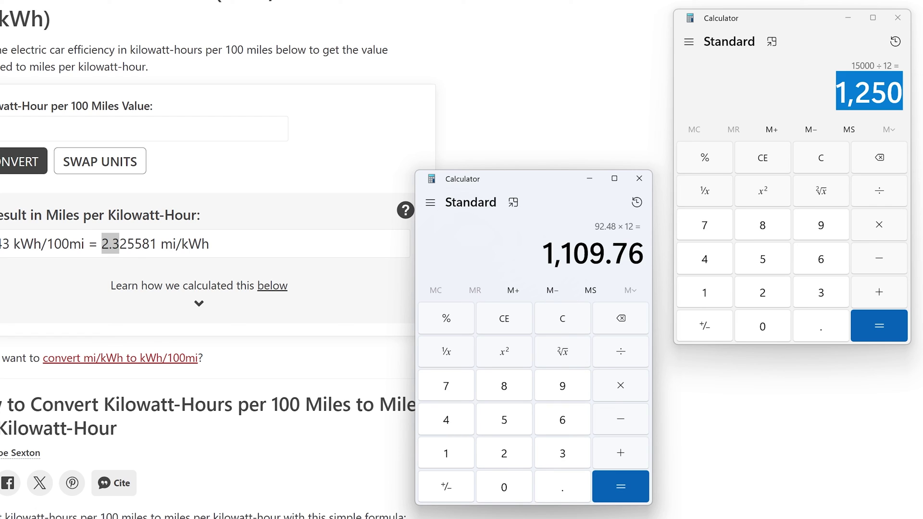